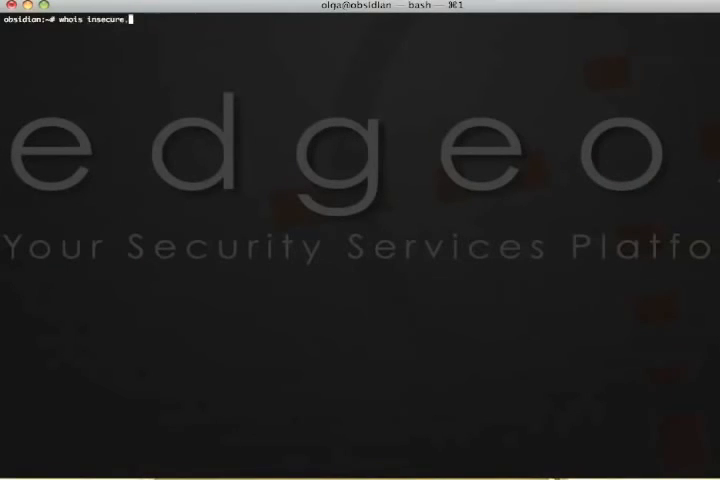
Step: Run 'whois insecure.org | less', page down to the name server entries, then quit the pager
key(Return)
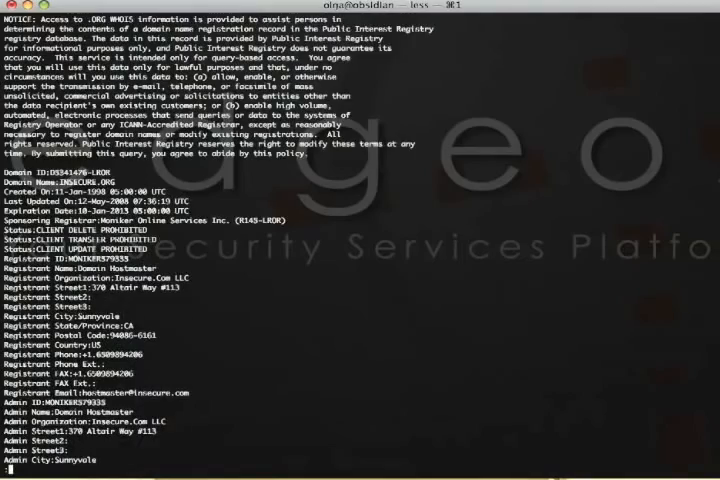
key(Down)
key(Down)
key(Down)
key(Down)
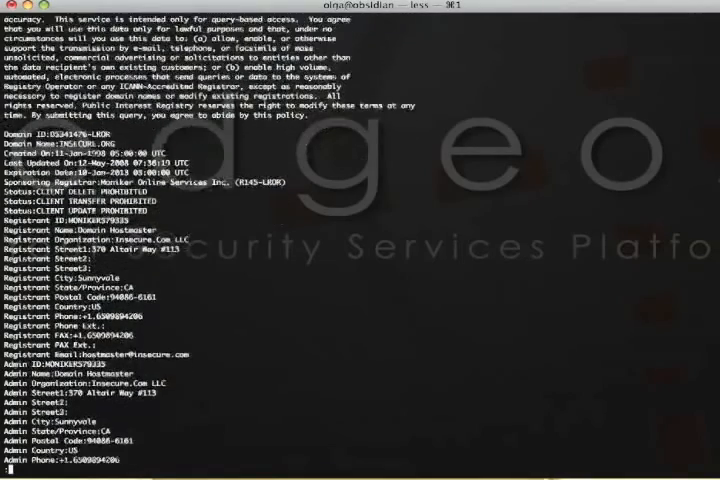
key(Down)
key(Down)
key(Down)
key(Down)
key(Down)
key(Down)
key(Down)
key(Down)
key(Down)
key(Down)
key(Down)
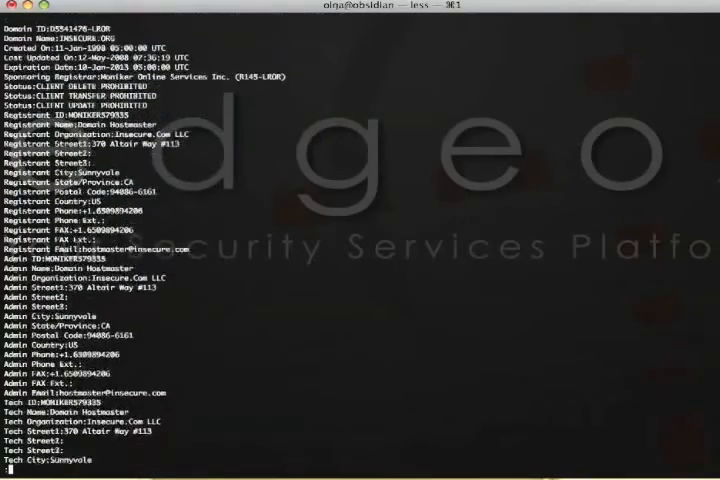
key(Down)
key(Down)
key(Down)
key(Down)
key(Down)
key(Down)
key(Down)
key(Down)
key(Down)
key(Down)
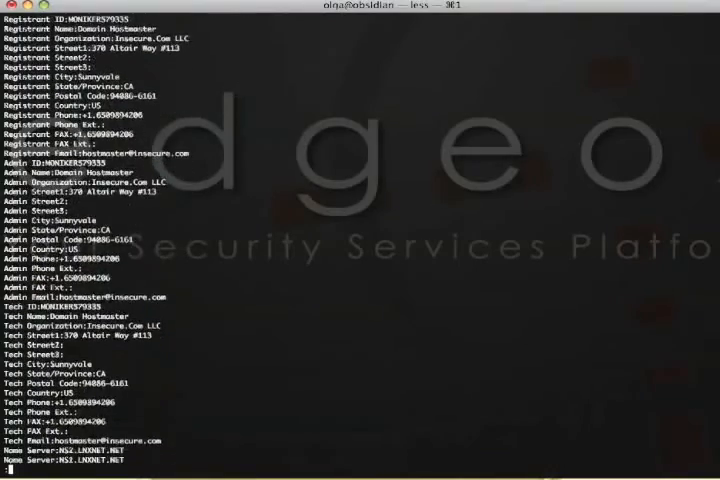
key(Down)
key(Down)
key(Down)
key(Down)
key(Down)
key(Down)
key(Down)
key(Down)
key(Down)
key(Down)
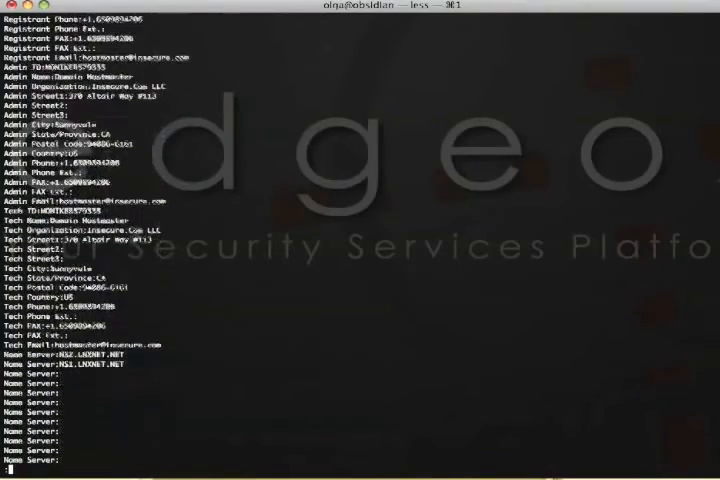
key(Down)
key(Down)
key(Down)
key(Down)
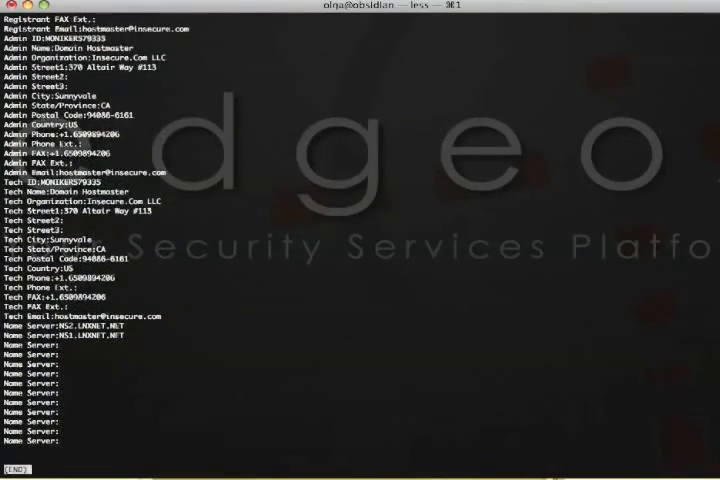
key(q)
text(whois lnxnet.net)
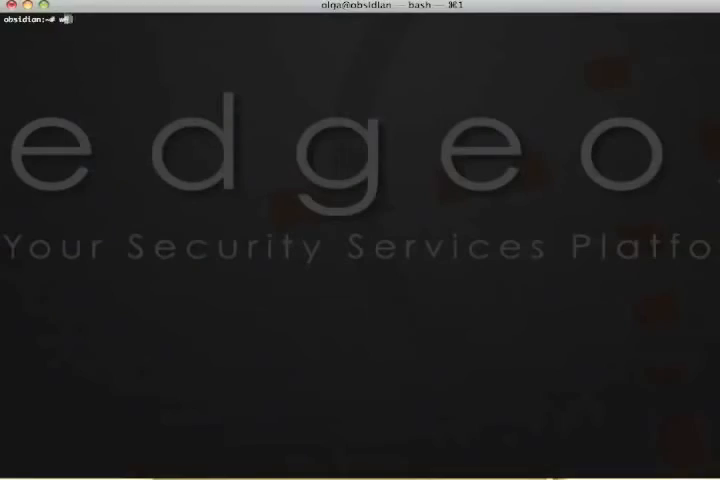
Step: Run 'whois lnxnet.net | less' and page down to the technical contact and domain servers
key(Return)
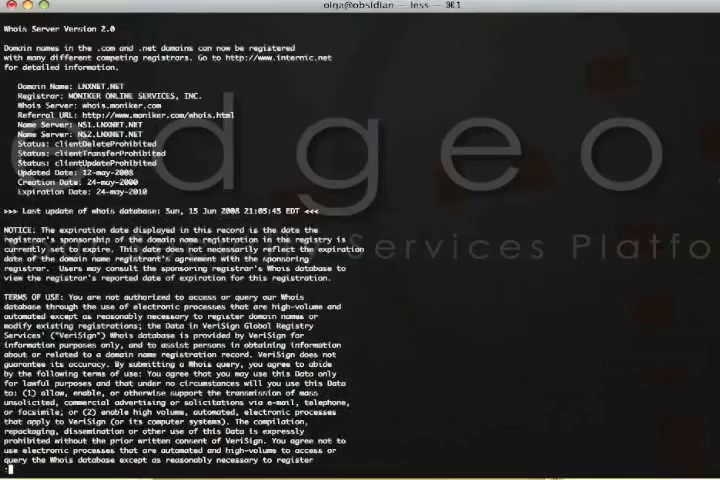
key(Down)
key(Down)
key(Down)
key(Down)
key(Down)
key(Down)
key(Down)
key(Down)
key(Down)
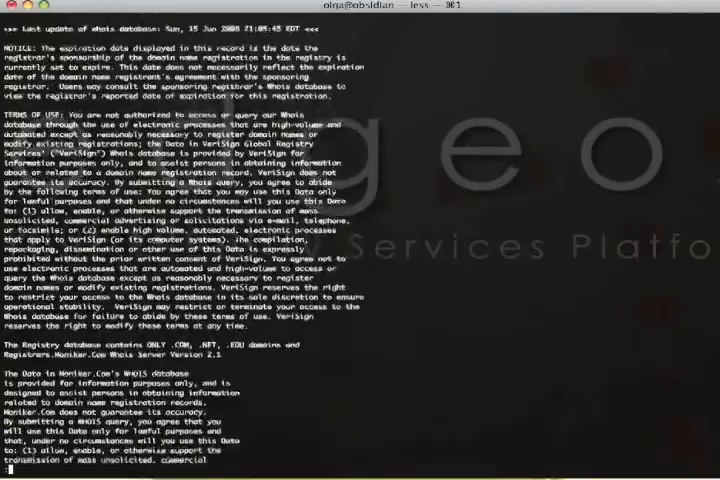
key(Down)
key(Down)
key(Down)
key(Down)
key(Down)
key(Down)
key(Down)
key(Down)
key(Down)
key(Down)
key(Down)
key(Down)
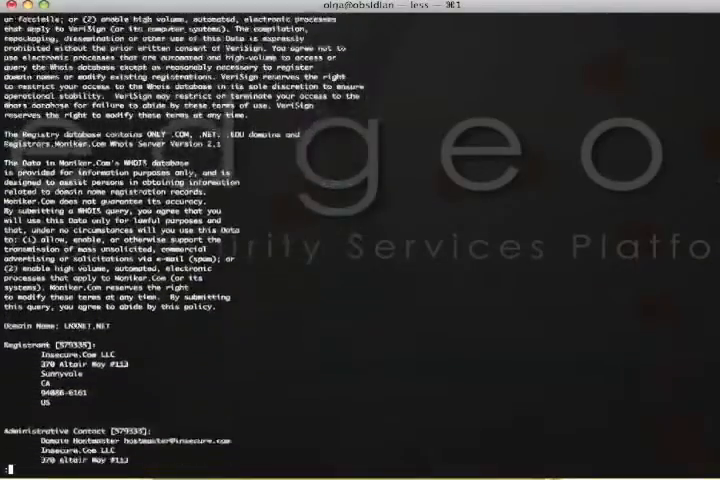
key(Down)
key(Down)
key(Down)
key(Down)
key(Down)
key(Down)
key(Down)
key(Down)
key(Down)
key(Down)
key(Down)
key(Down)
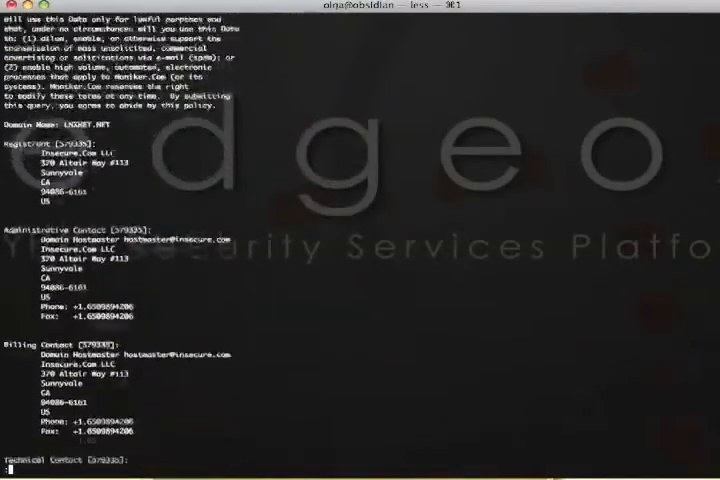
key(Down)
key(Down)
key(Down)
key(Down)
key(Down)
key(Down)
key(Down)
key(Down)
key(Down)
key(Down)
key(Down)
key(Down)
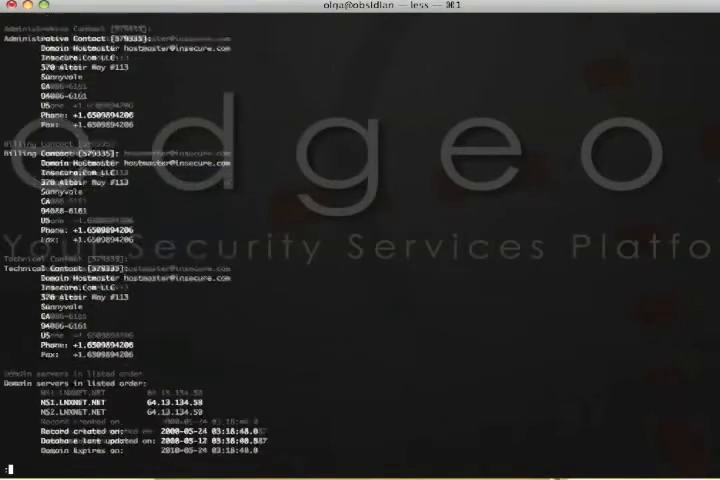
key(Down)
key(Down)
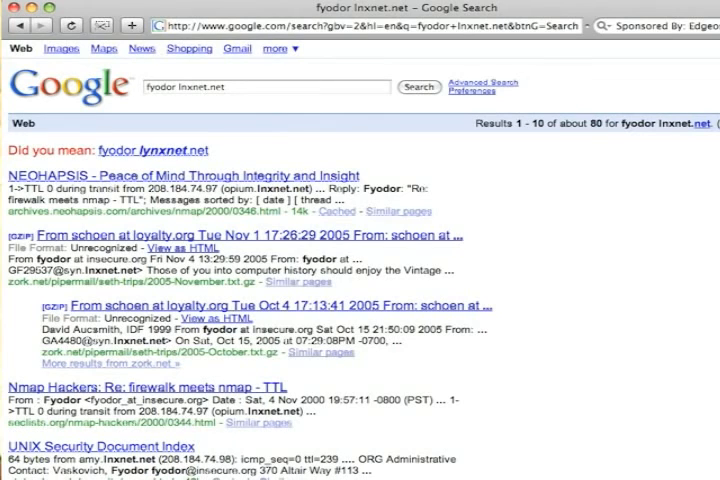
Step: Open the NEOHAPSIS archive result about firewalk meeting nmap from the Google results
click(175, 176)
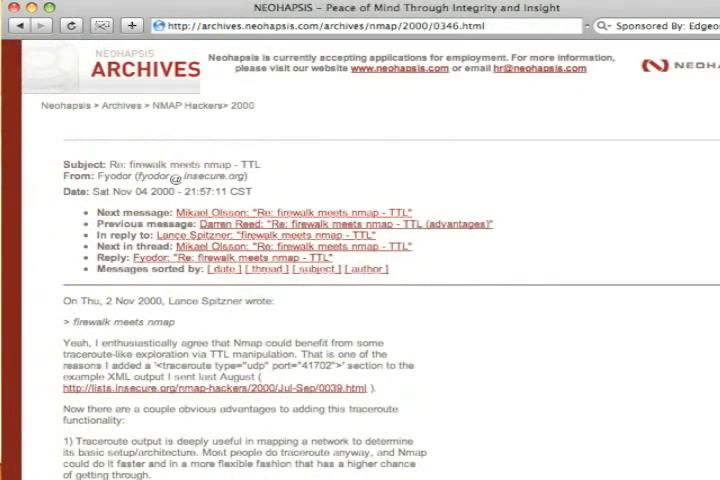
scroll(360, 300, down, 10)
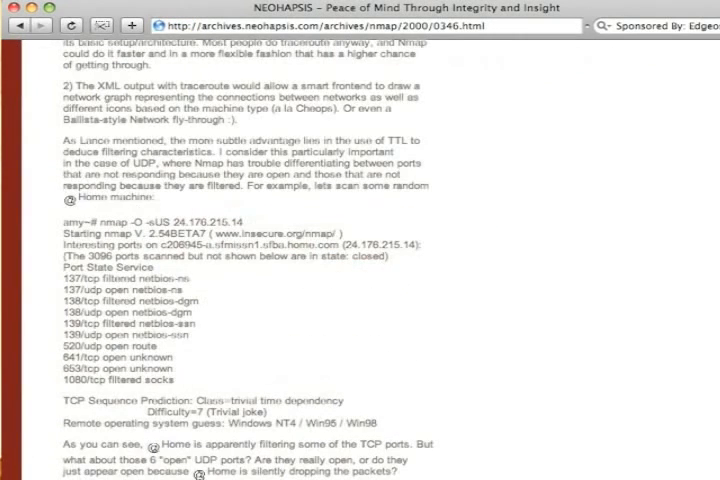
scroll(360, 300, down, 10)
scroll(360, 300, down, 10)
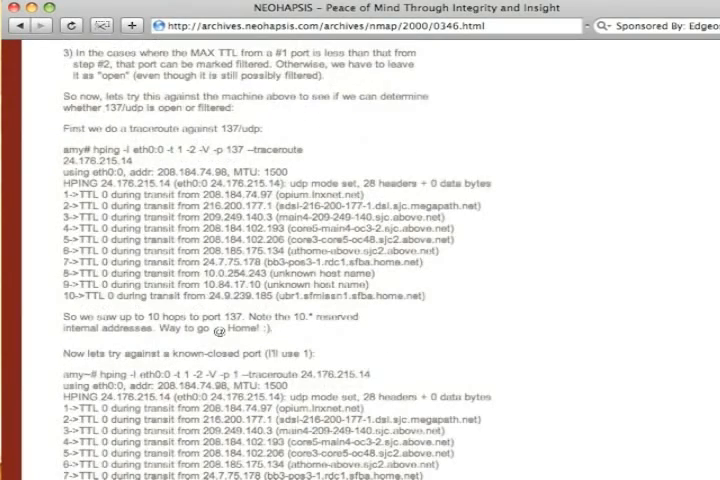
scroll(220, 331, down, 3)
scroll(220, 300, down, 3)
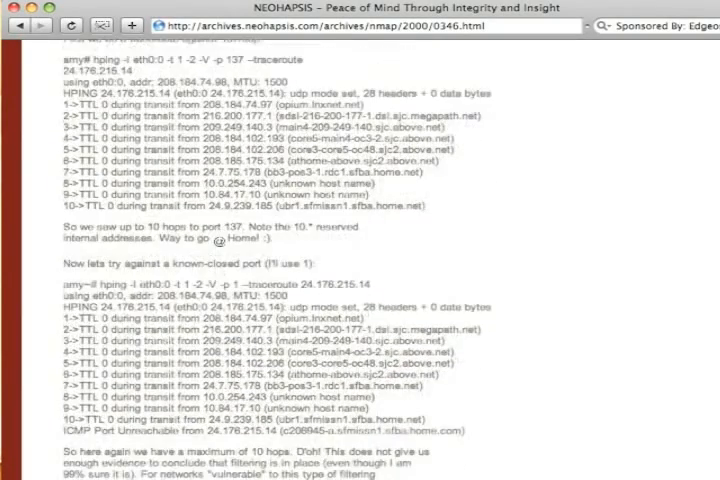